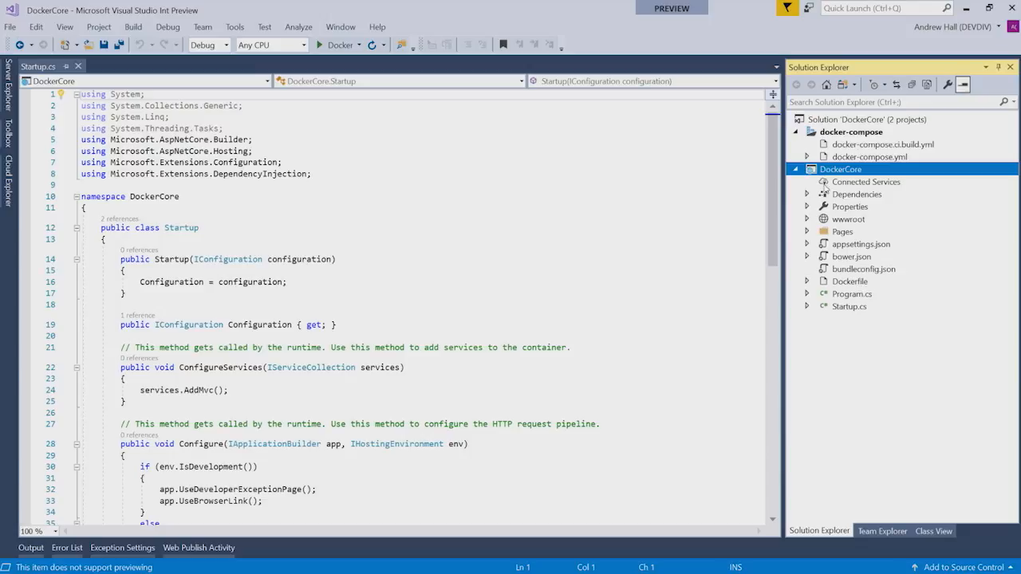
- Open the publish page for the DockerCore project and look through all the available publish targets
right_click(834, 172)
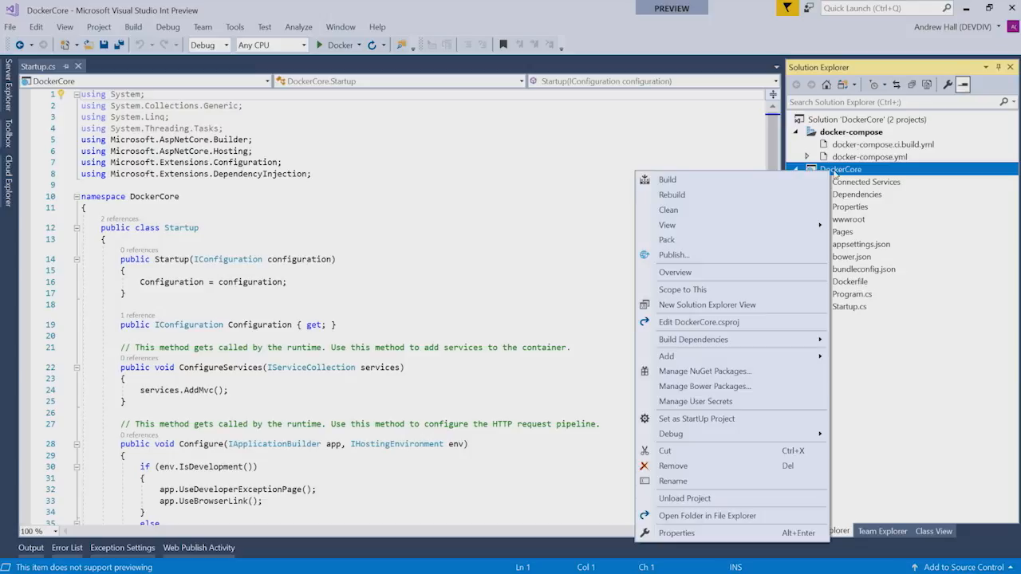
left_click(754, 255)
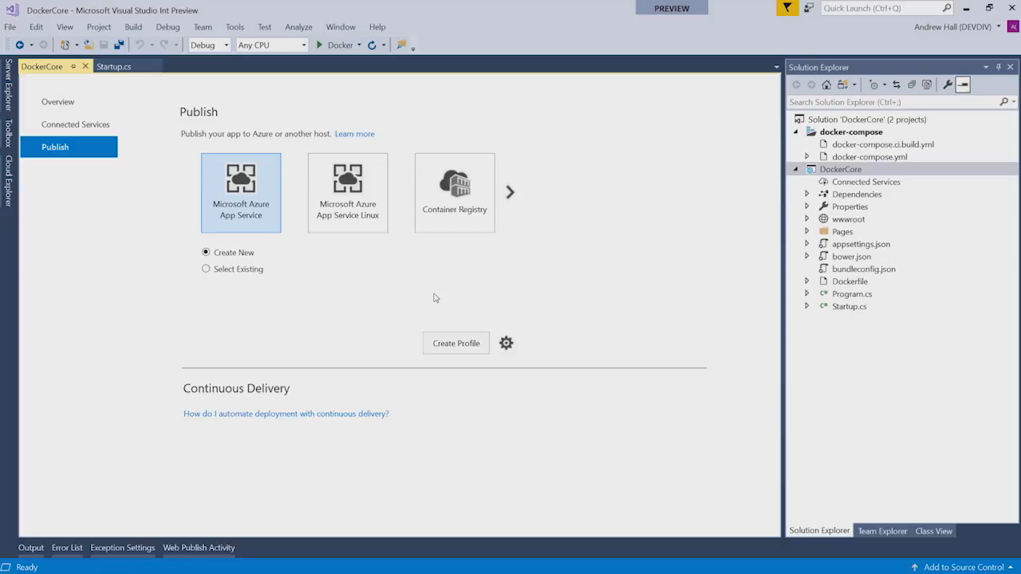
left_click(510, 193)
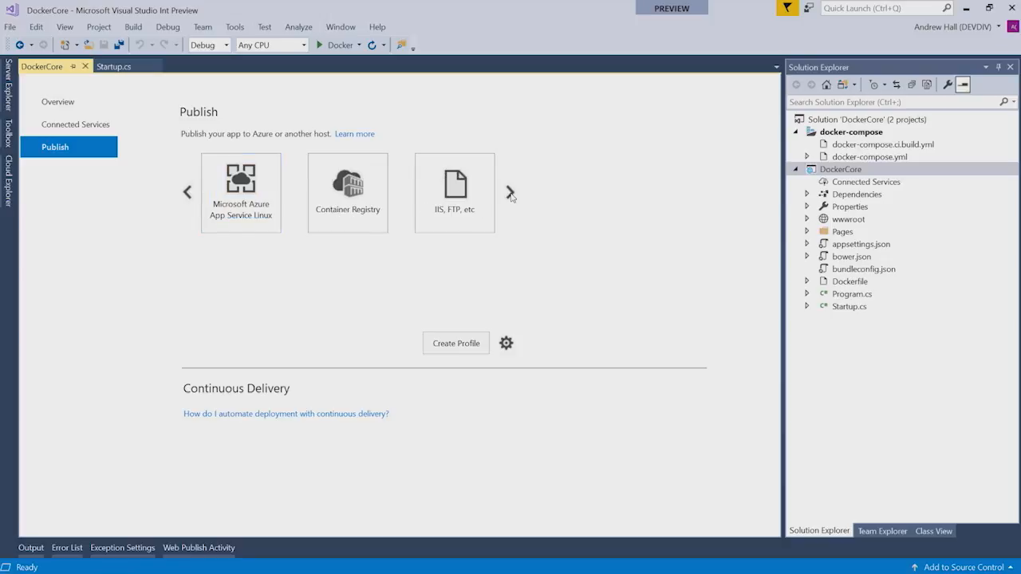
left_click(510, 193)
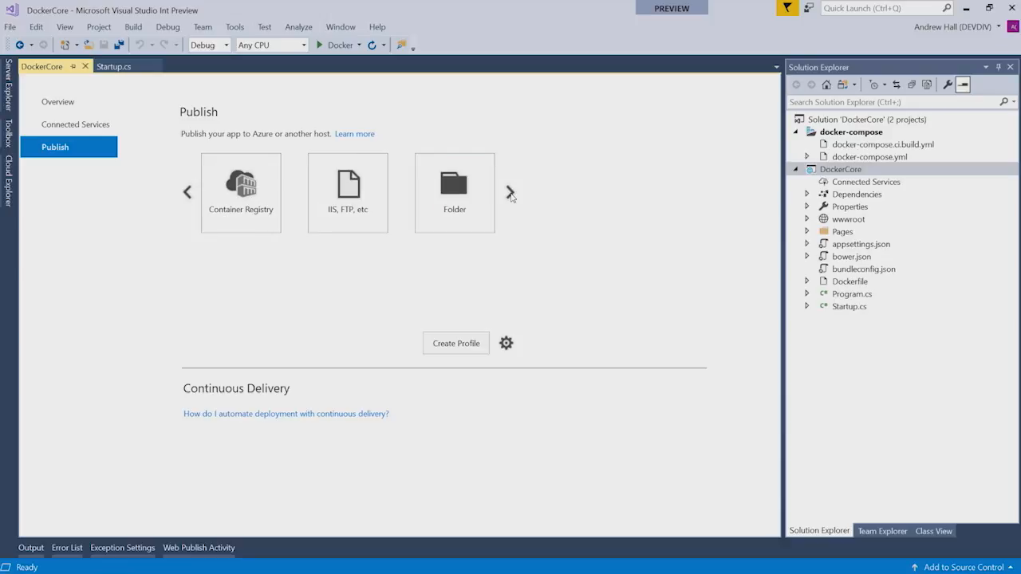
left_click(510, 193)
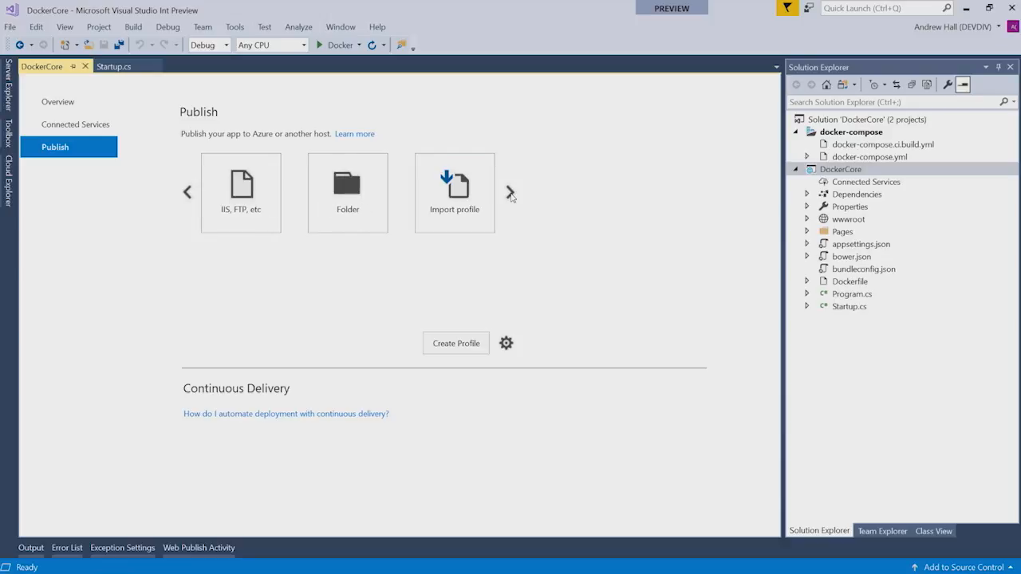
left_click(510, 193)
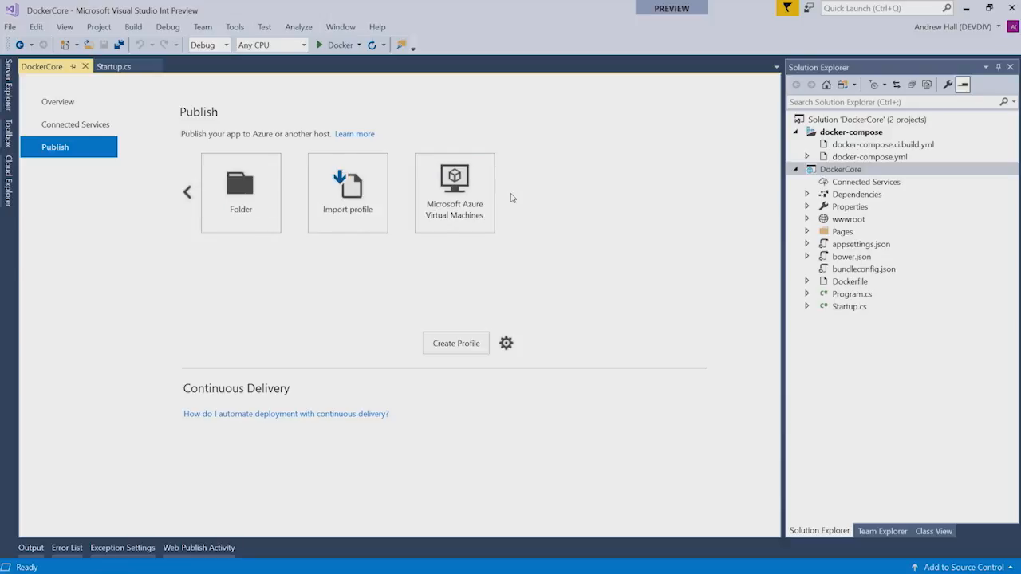
left_click(188, 198)
left_click(188, 198)
left_click(188, 198)
left_click(188, 198)
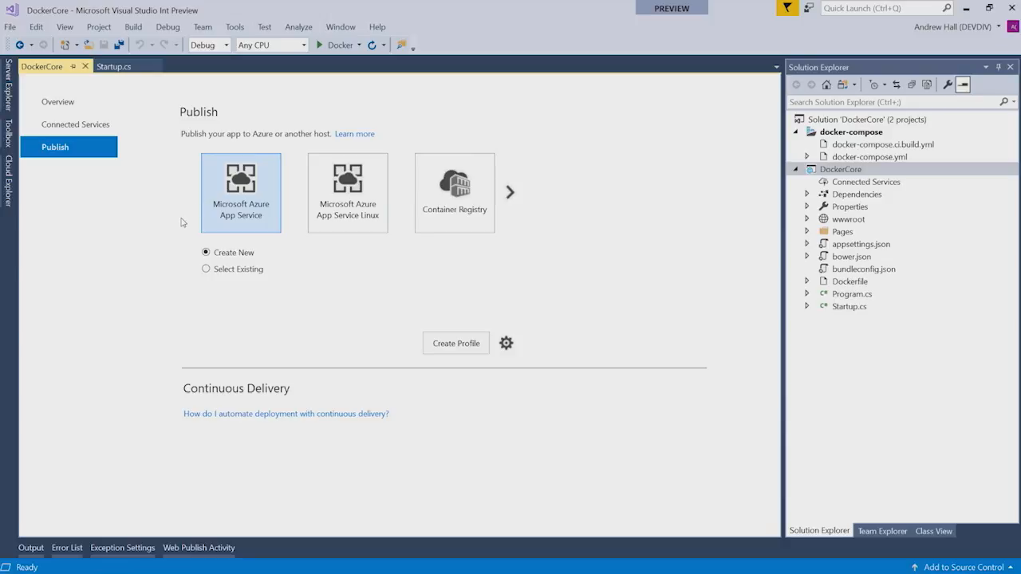
- Choose Container Registry with Create New Azure Container Registry as the publish target and start creating the profile
left_click(433, 179)
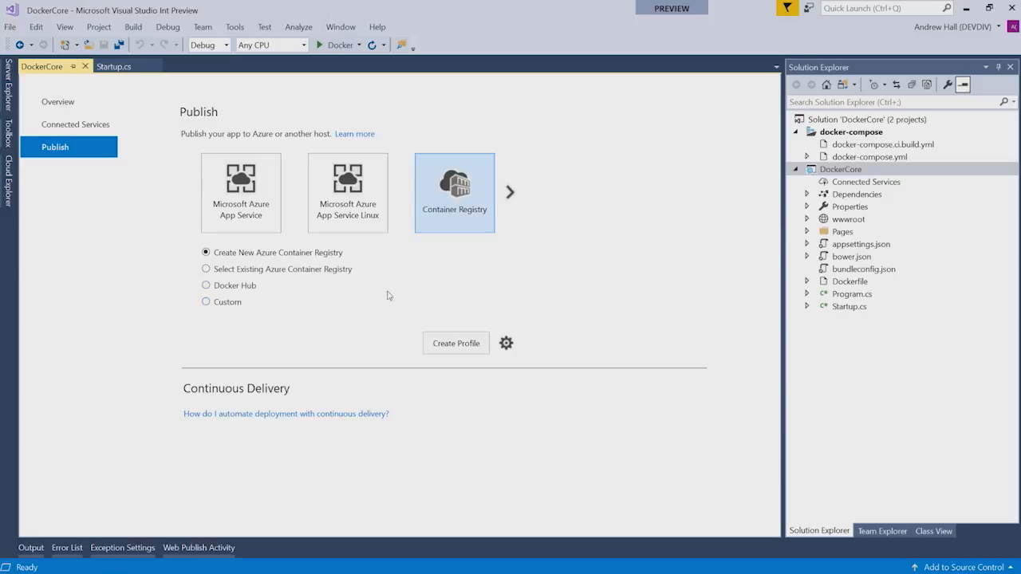
left_click(506, 344)
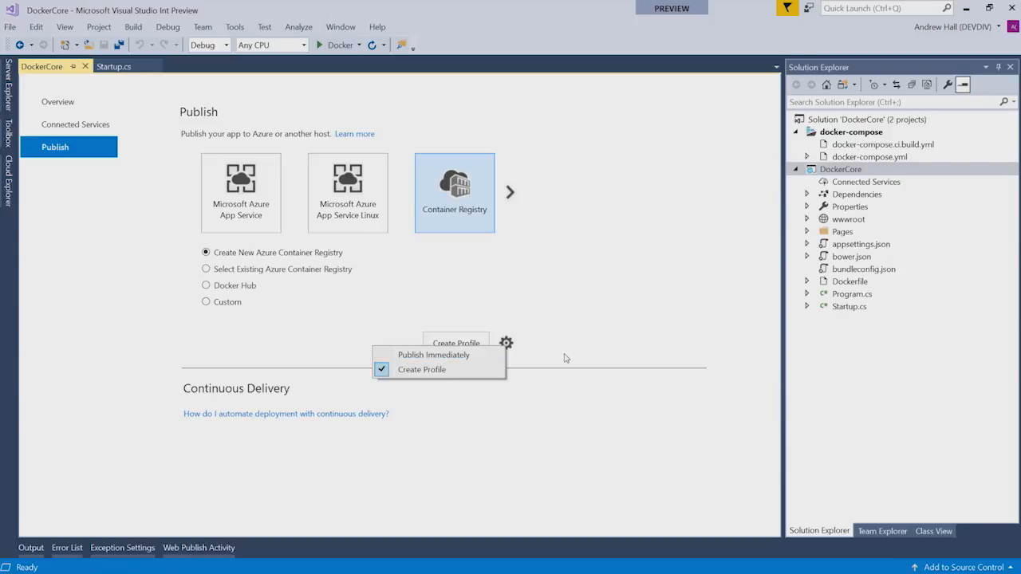
left_click(584, 333)
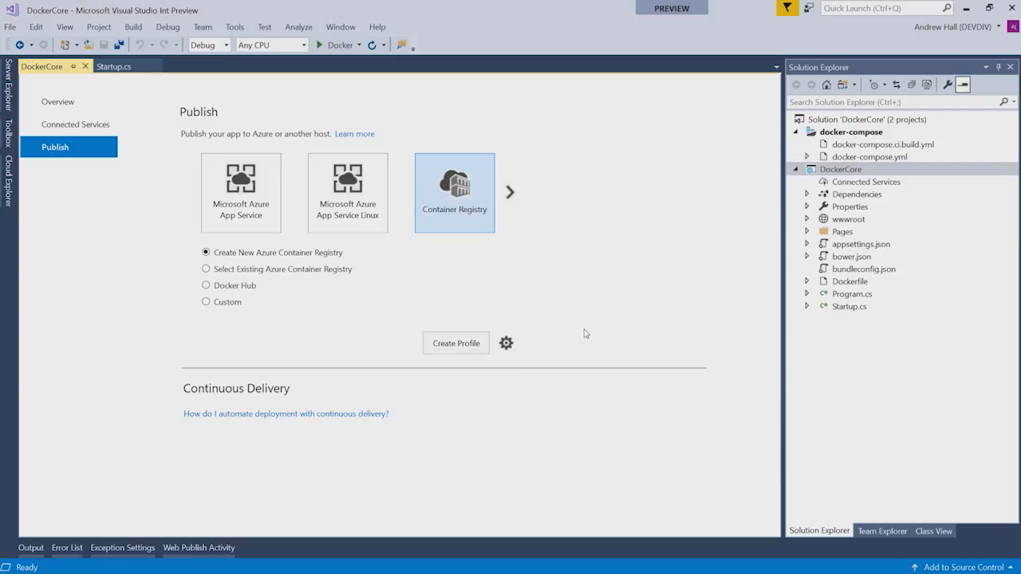
left_click(453, 343)
left_click(456, 345)
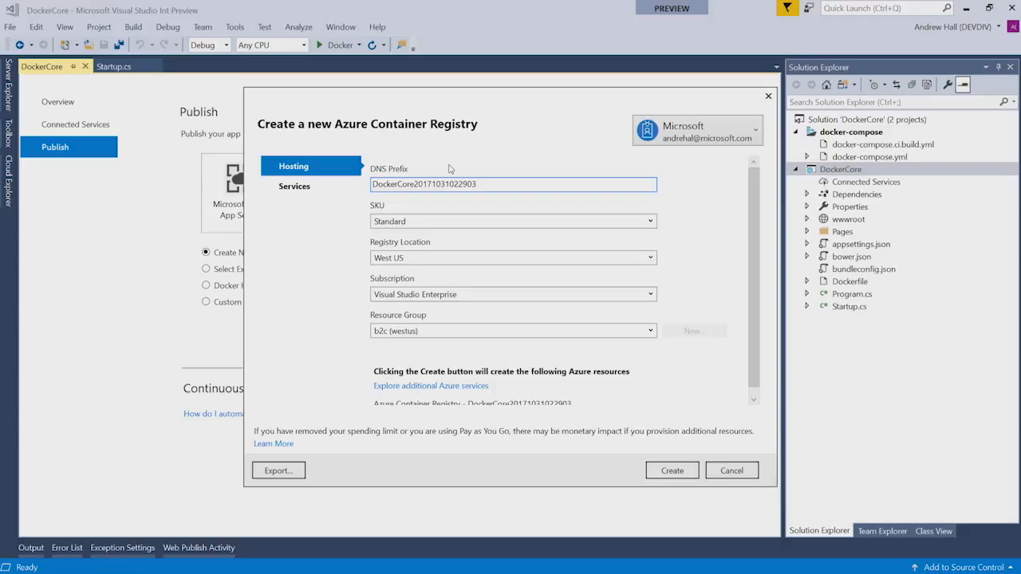
- Create the Azure Container Registry with the Standard SKU in the existing resource group containerreg_rg (westus)
left_click(454, 223)
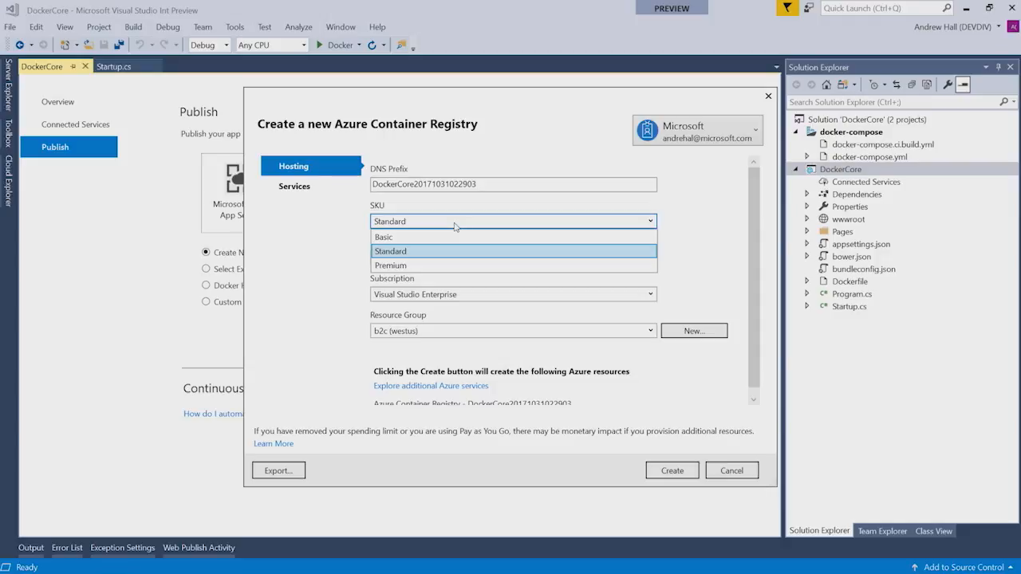
left_click(429, 251)
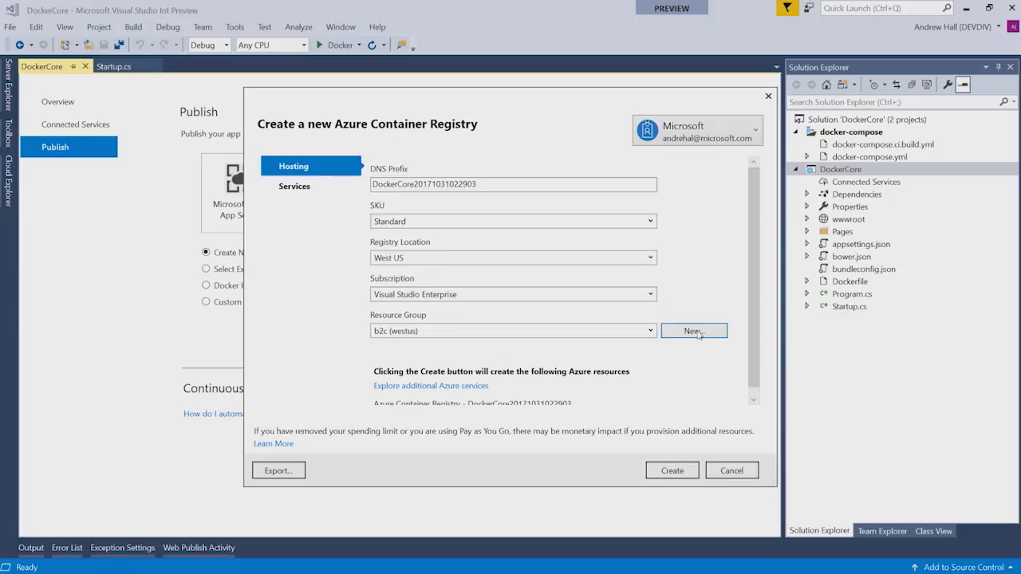
left_click(605, 332)
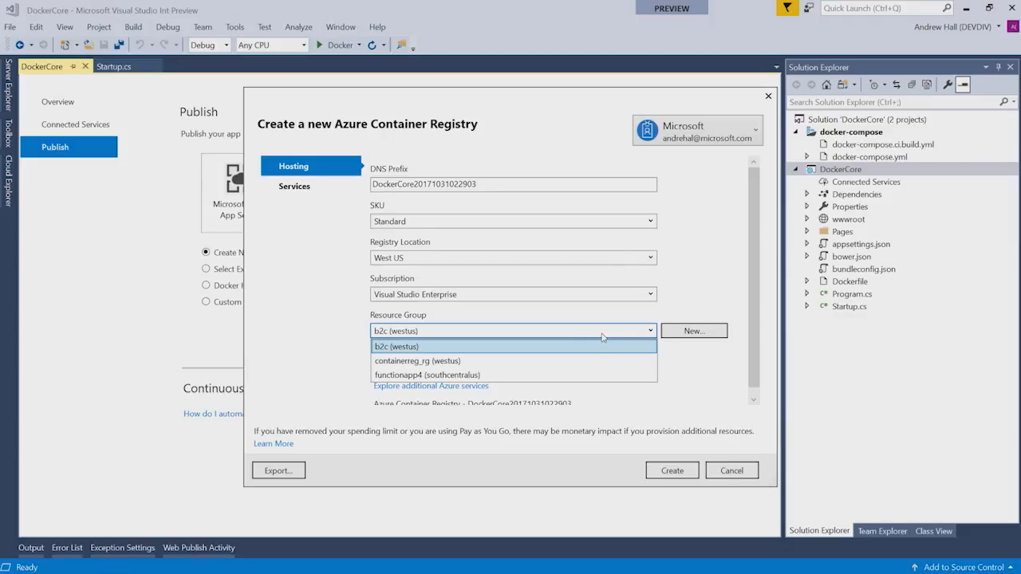
left_click(440, 363)
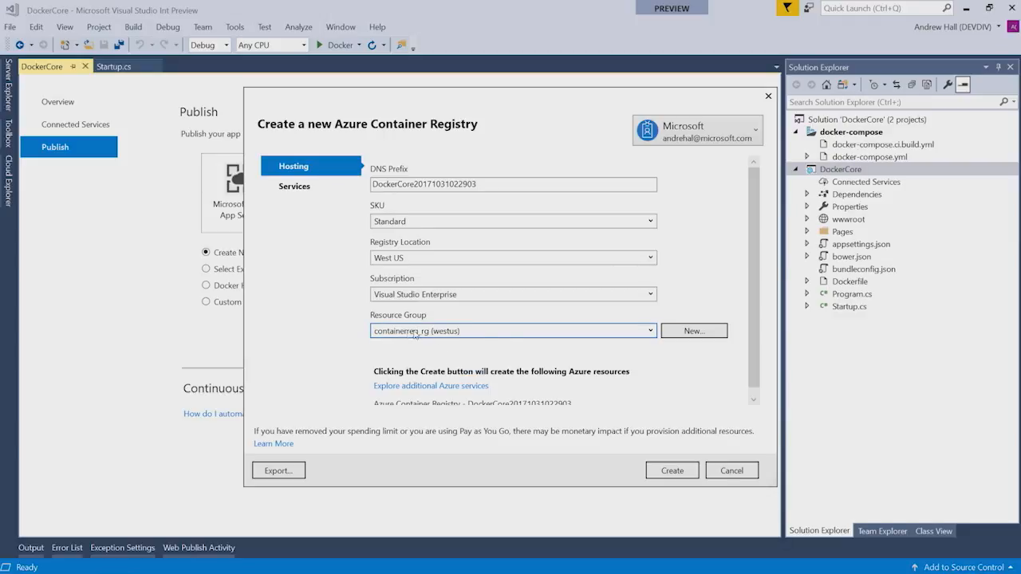
left_click(702, 335)
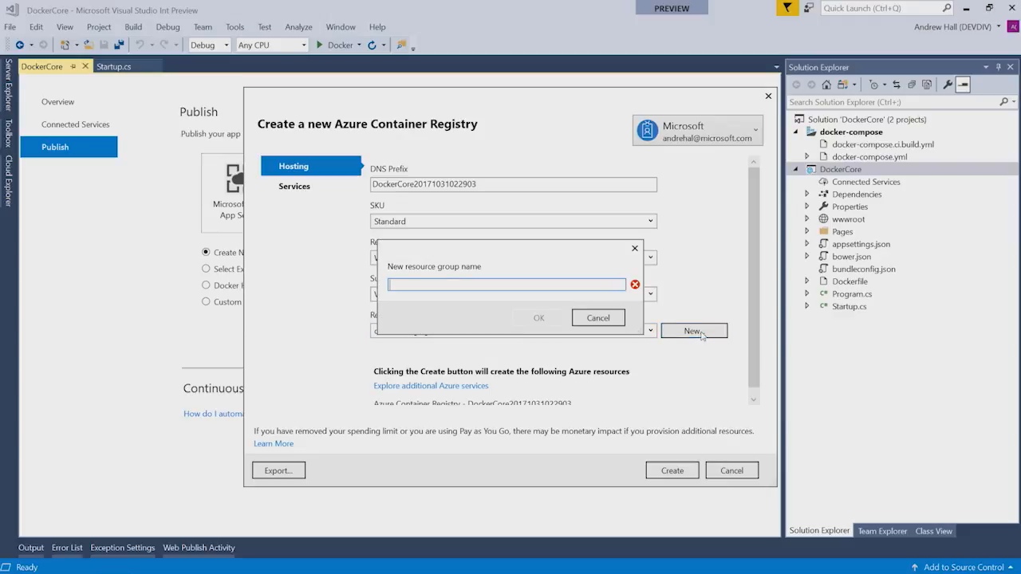
left_click(612, 319)
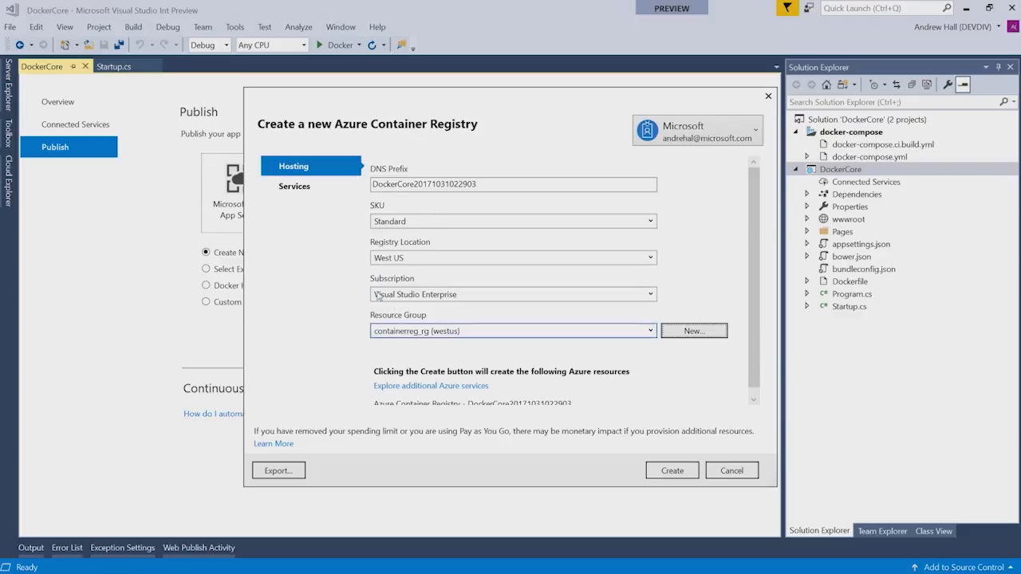
scroll(756, 338, "down", 1)
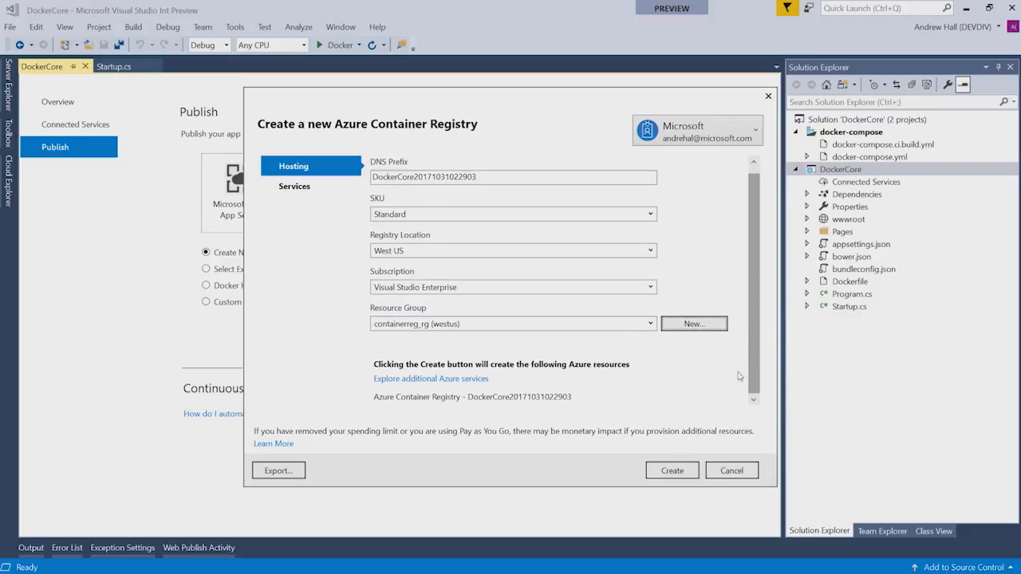
left_click(672, 471)
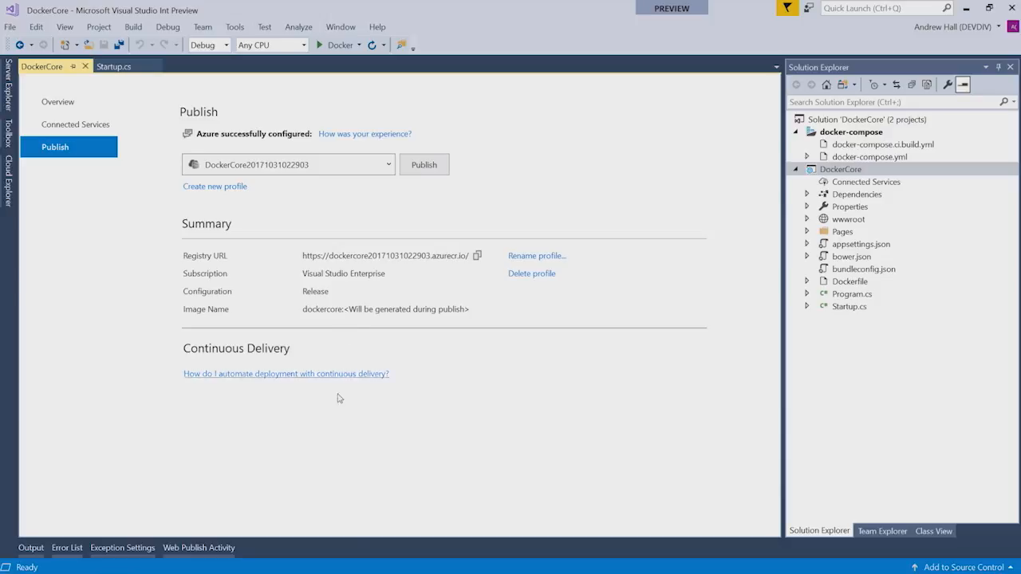
- Switch to the FunctionApp4 solution in the other Visual Studio window and open its publish profile's application settings
mouse_move(325, 571)
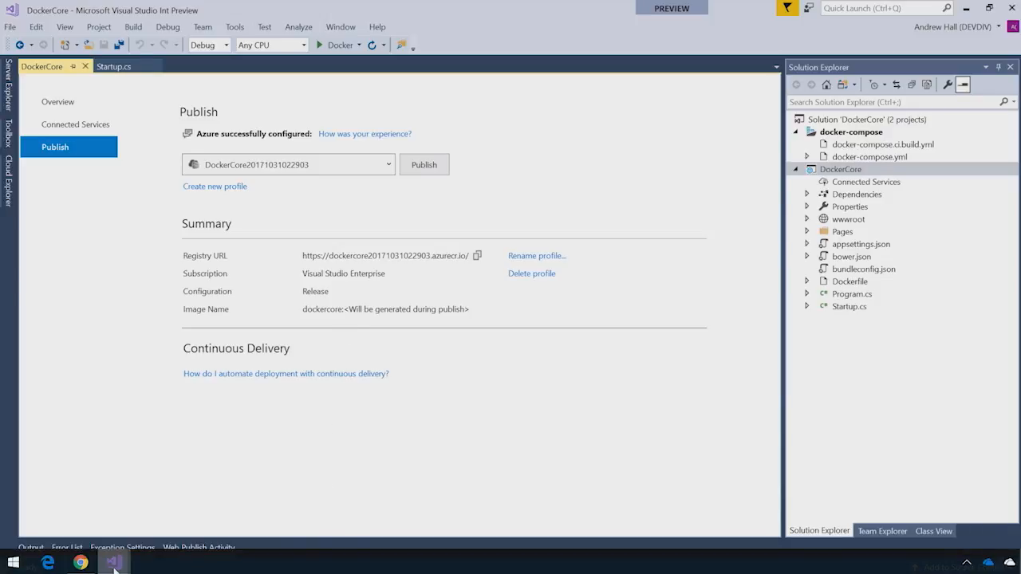
mouse_move(116, 567)
left_click(232, 525)
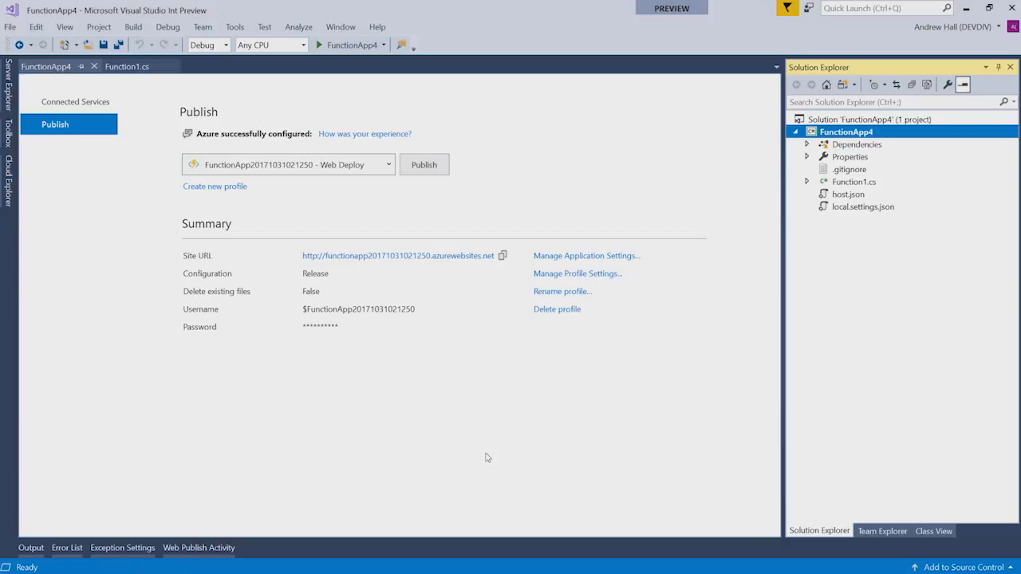
left_click(590, 261)
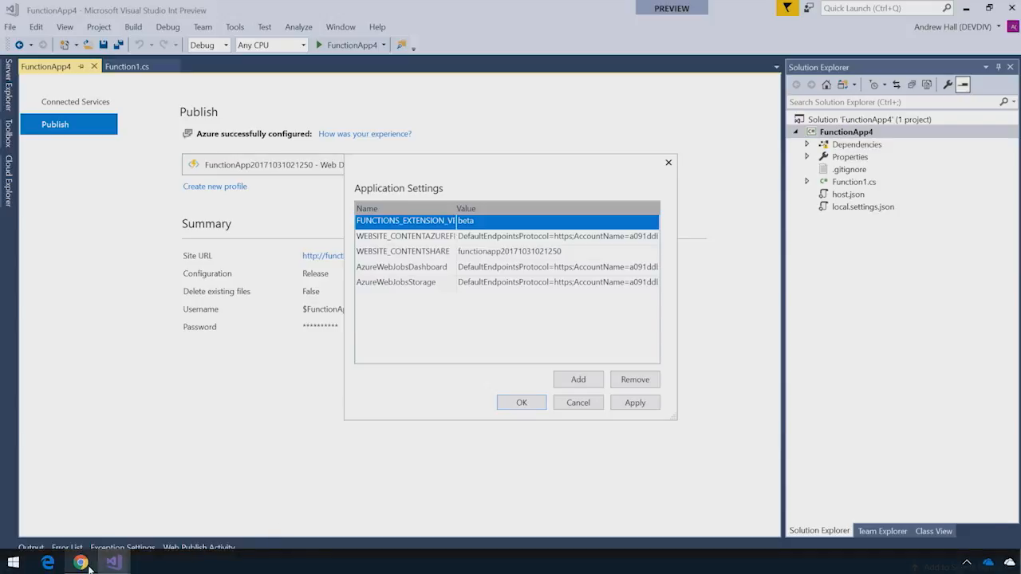
- Switch to the Azure portal in Chrome and examine the function app's application settings
left_click(80, 562)
left_click(402, 389)
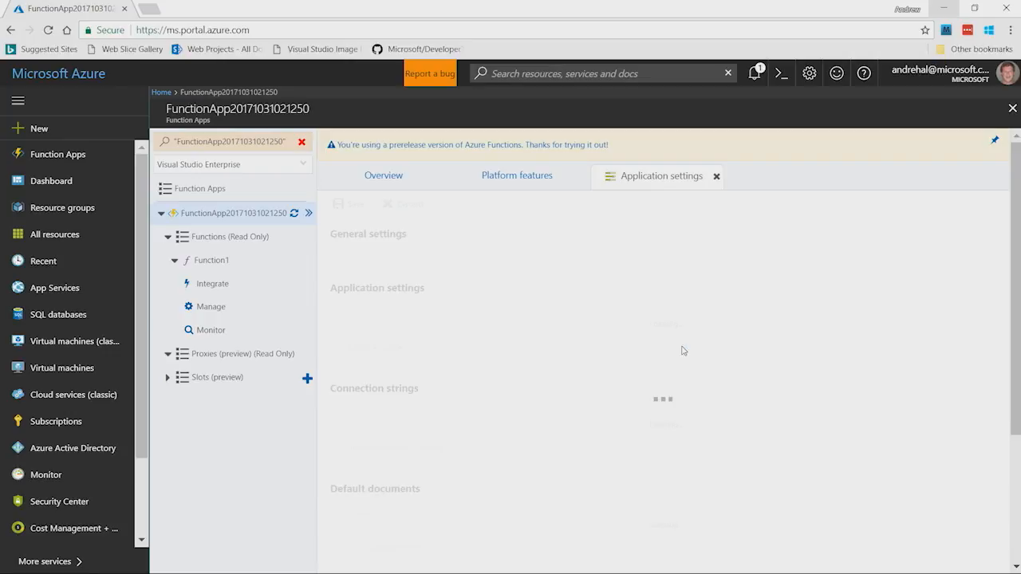
left_click_drag(1012, 275, 1015, 352)
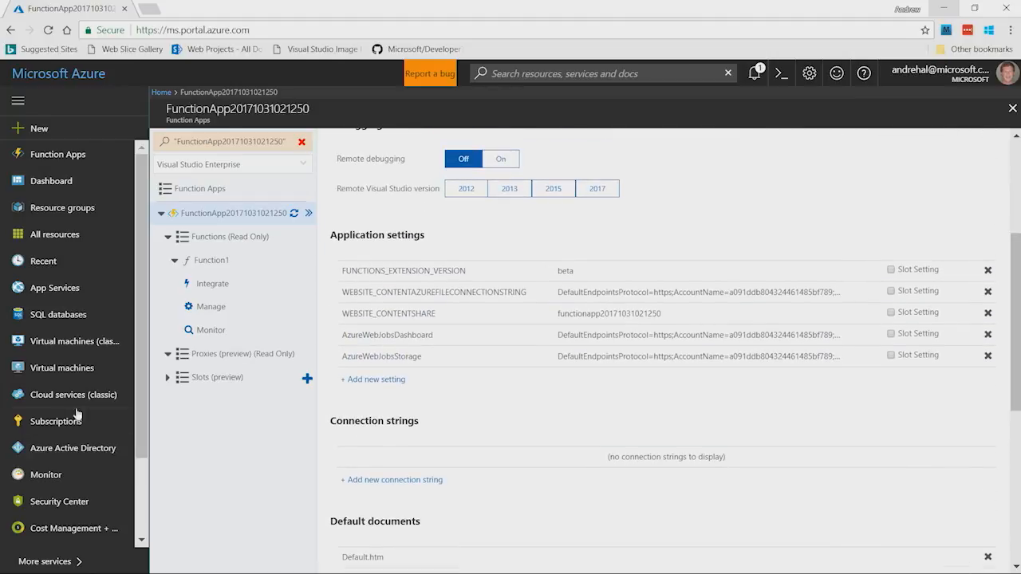
- Return to FunctionApp4 in Visual Studio and add an application setting named Hello with the value Connect(), then save the settings
mouse_move(3, 573)
mouse_move(114, 563)
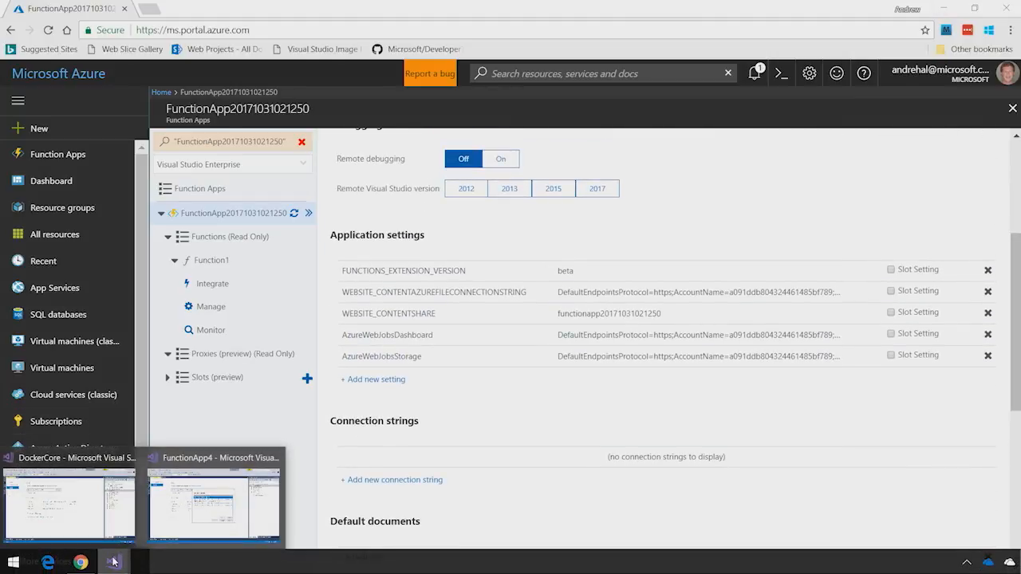
left_click(200, 520)
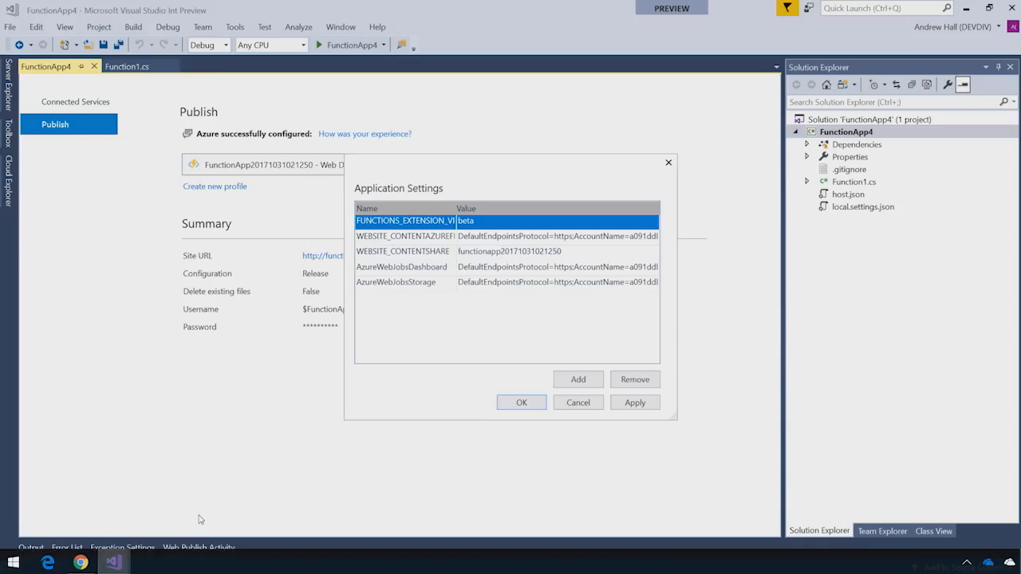
left_click(580, 381)
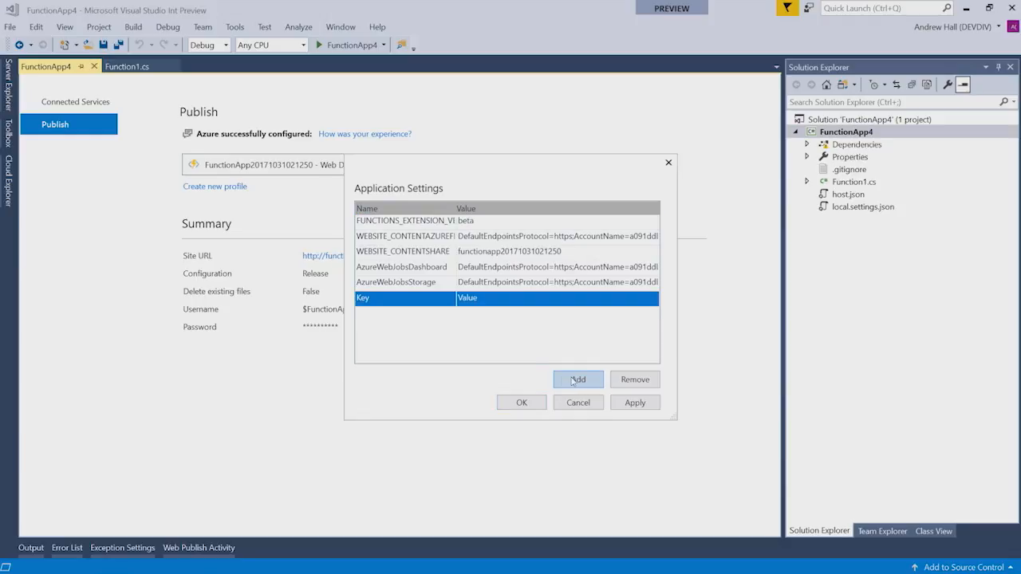
left_click(414, 298)
type("Hello")
key("Tab")
type("Connect()")
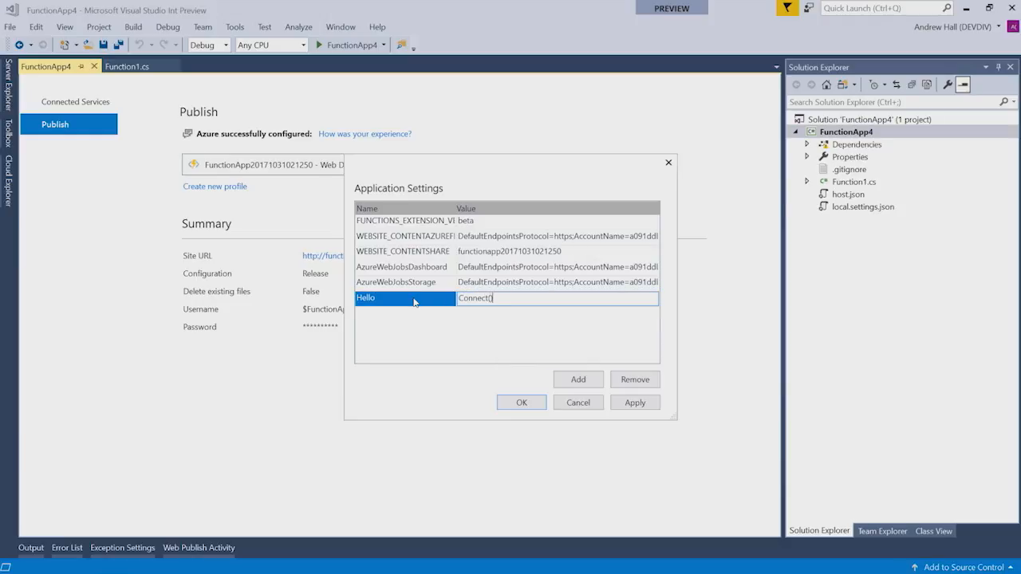
left_click(522, 403)
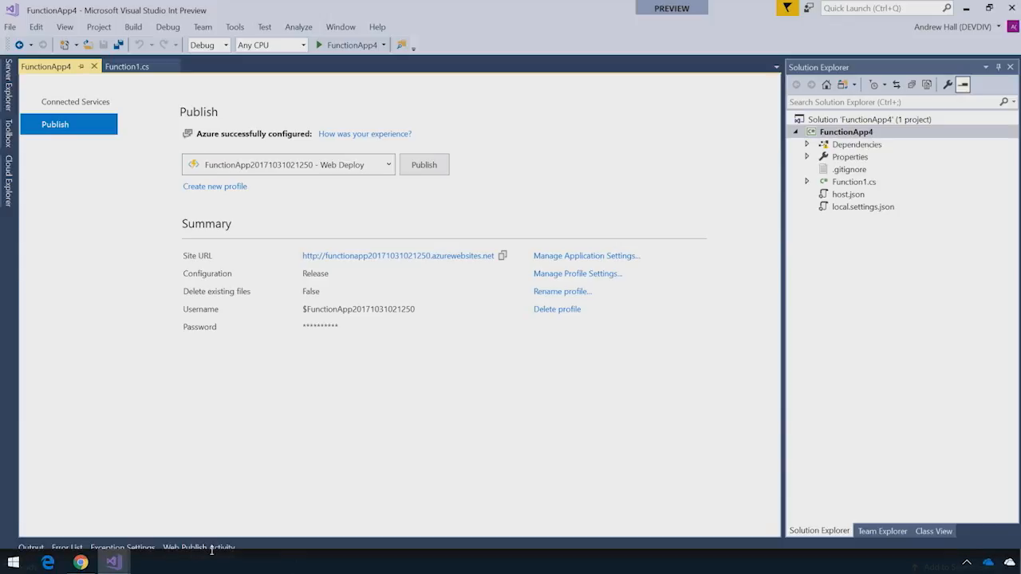
- Reopen the function app's application settings in the Azure portal to check the settings list, then return to FunctionApp4 in Visual Studio
left_click(80, 566)
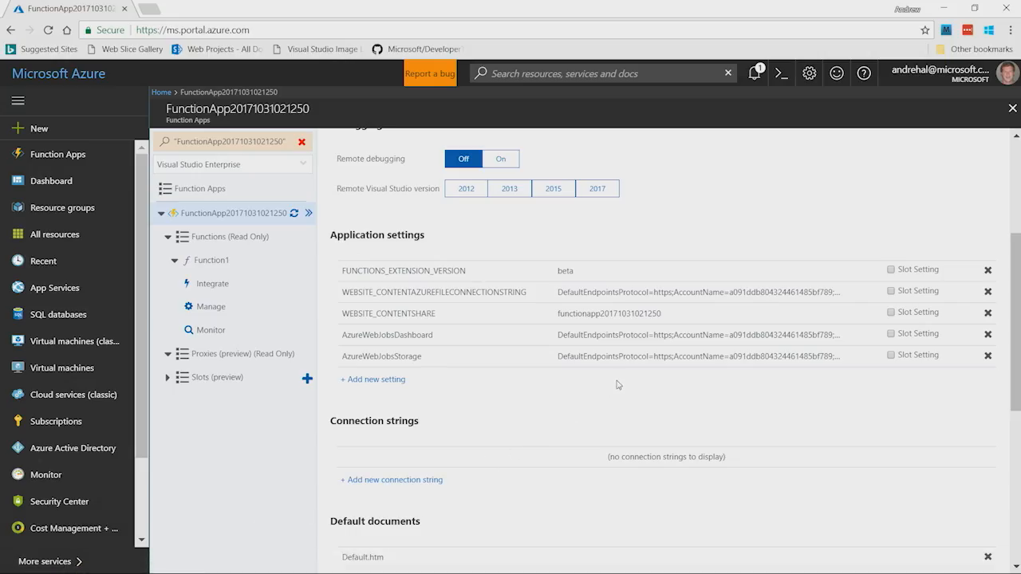
scroll(972, 222, "up", 3)
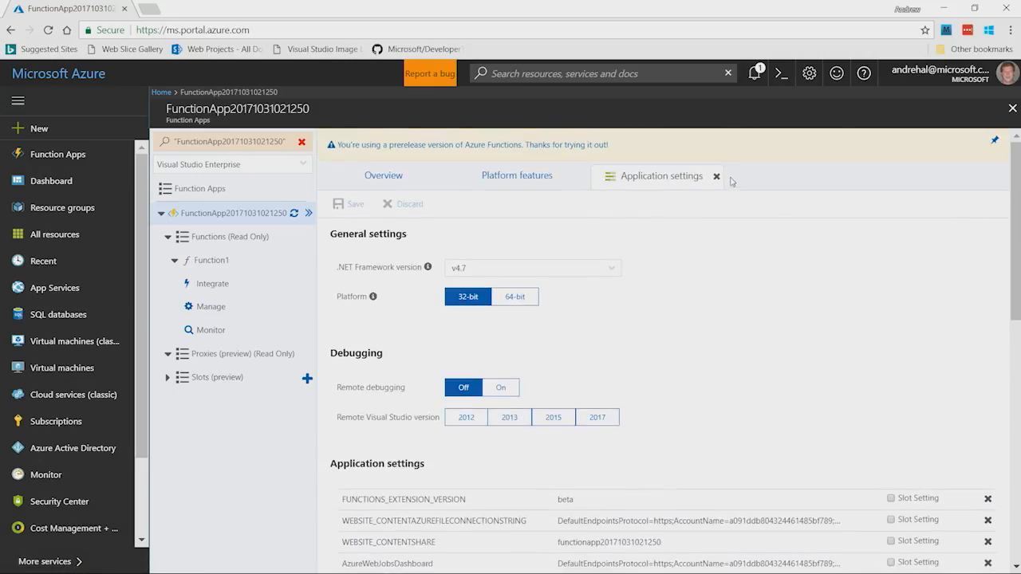
left_click(716, 176)
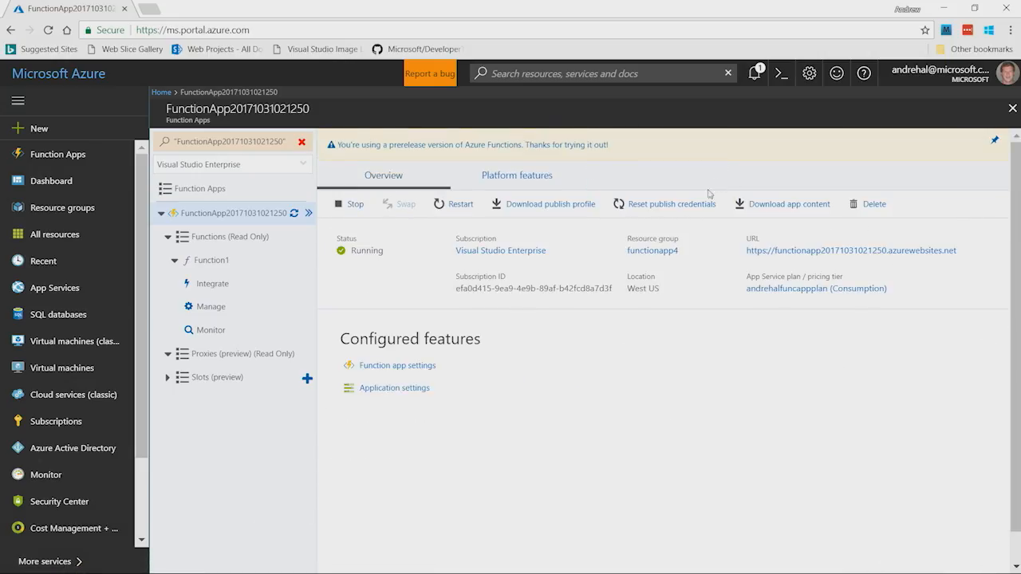
left_click(410, 396)
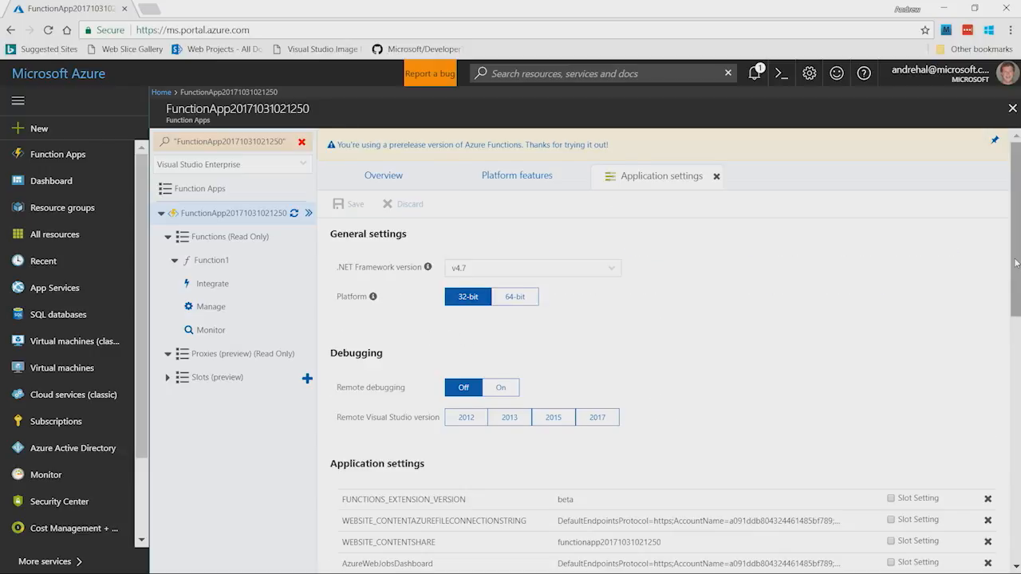
scroll(604, 486, "down", 2)
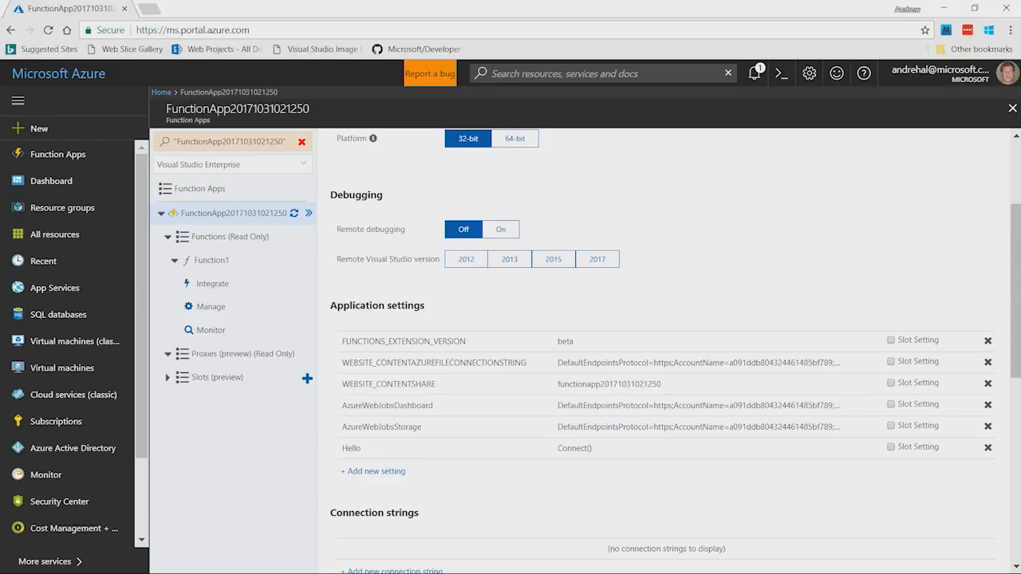
mouse_move(113, 562)
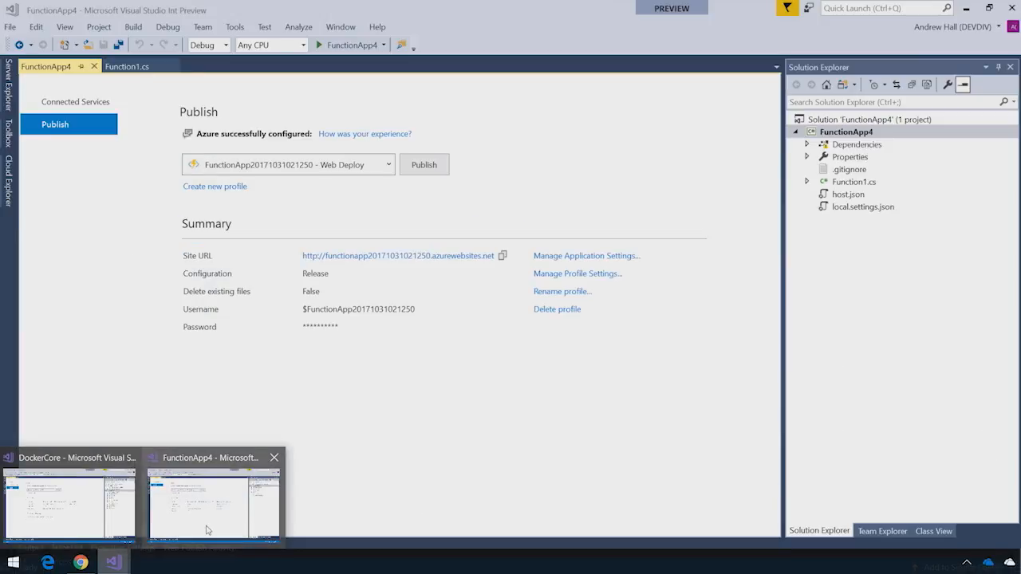
left_click(207, 530)
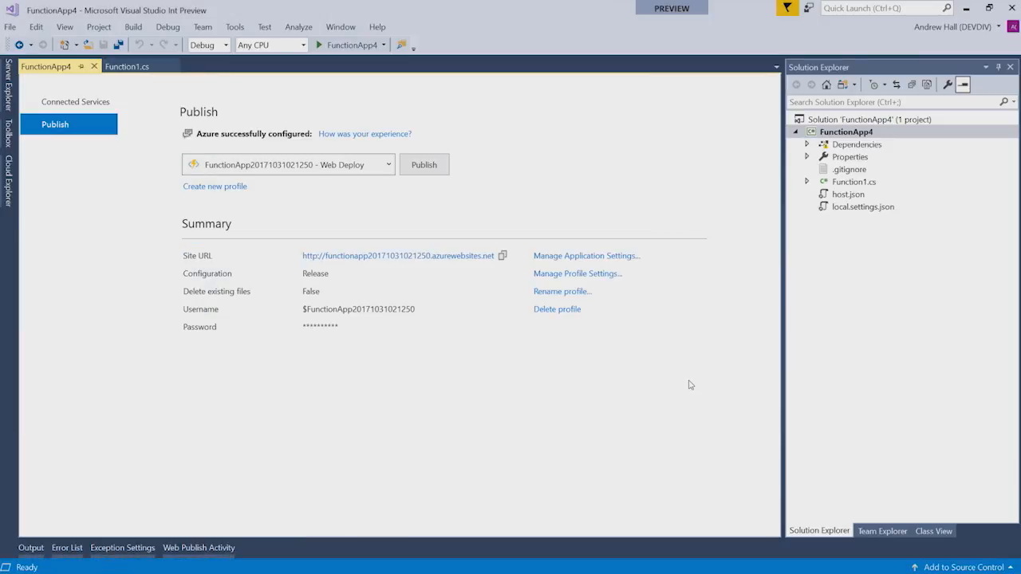